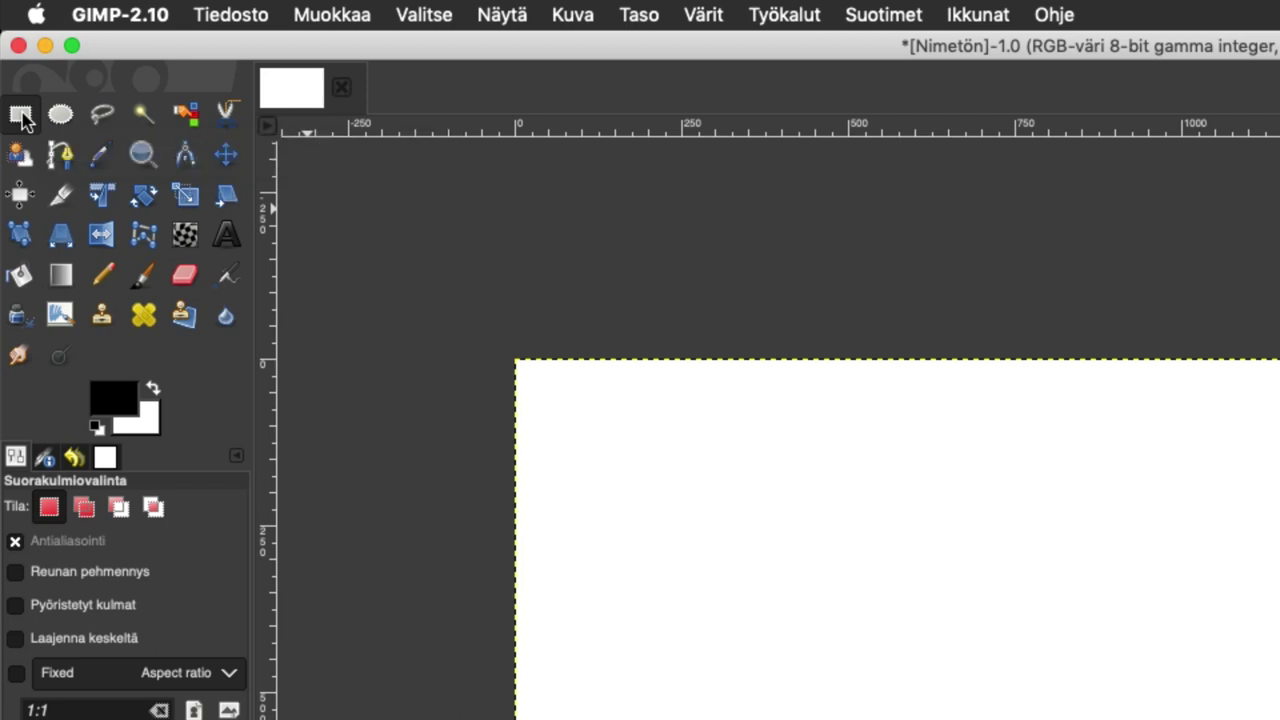
# Step: Switch to the Ellipse Select tool using the E shortcut
pyautogui.press('e')
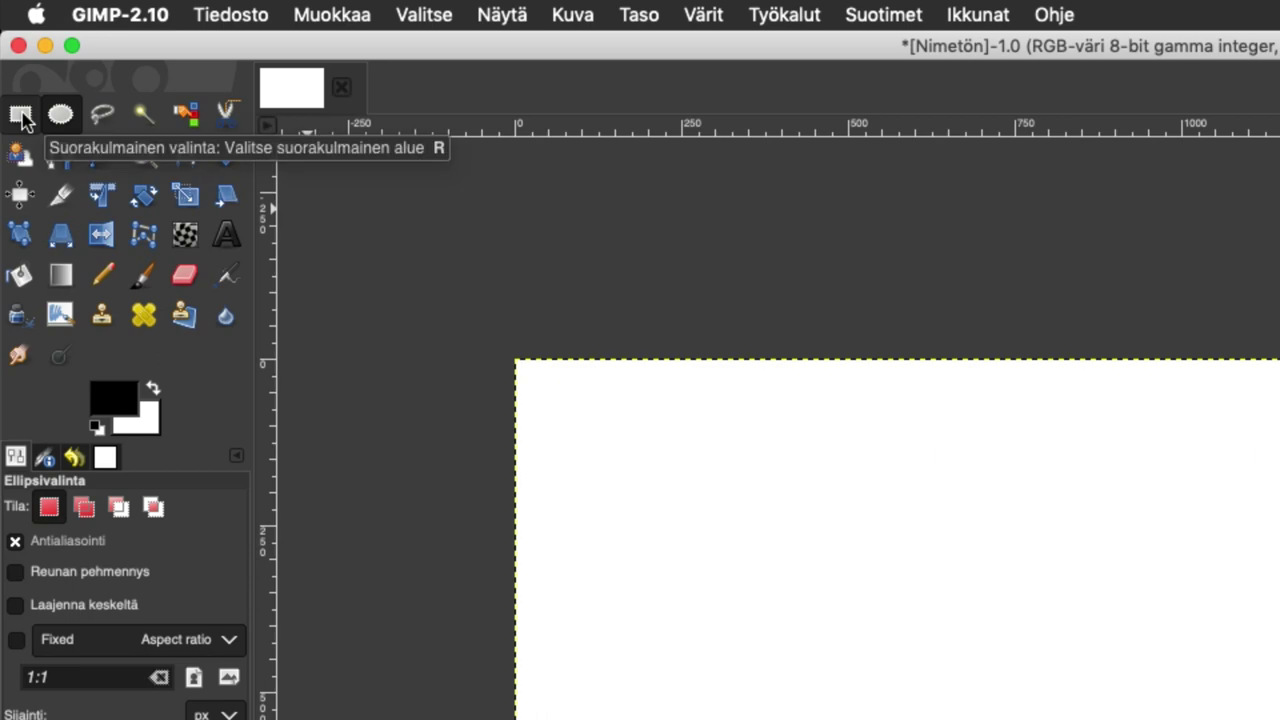
# Step: Draw a wide rectangular selection of about 1226×550 px on the canvas
pyautogui.click(22, 116)
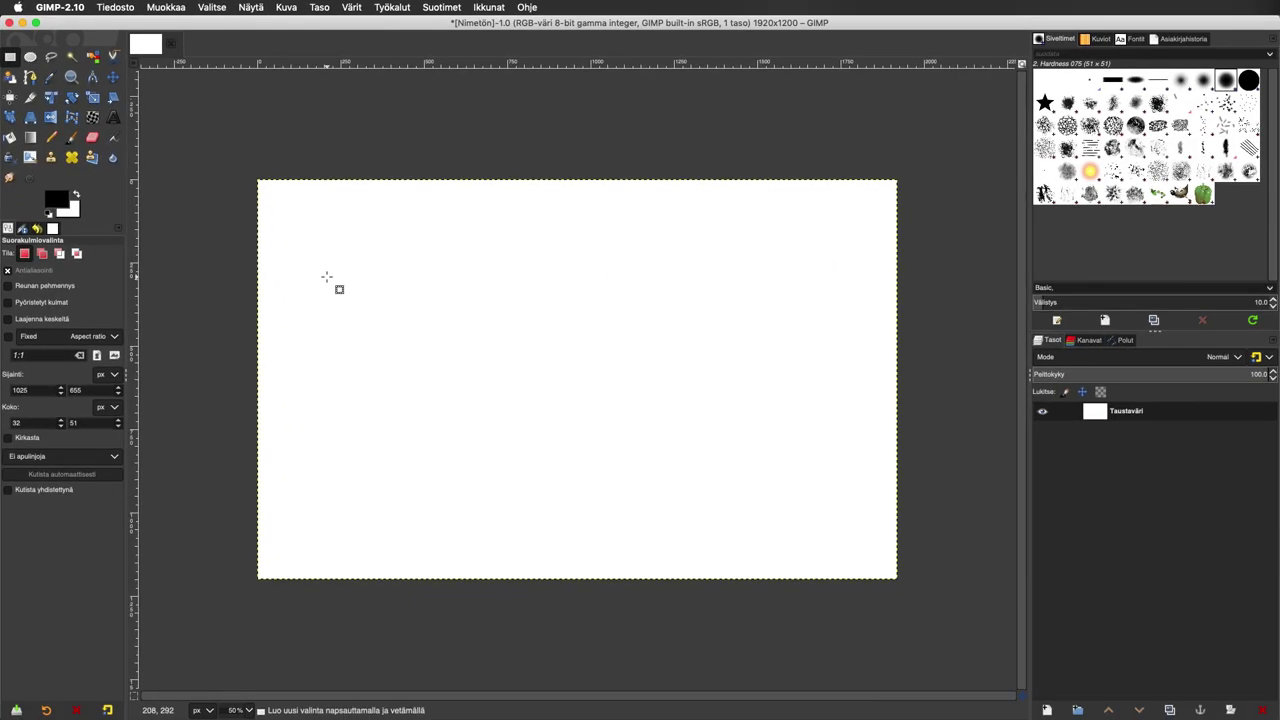
pyautogui.moveTo(326, 276); pyautogui.dragTo(735, 460)
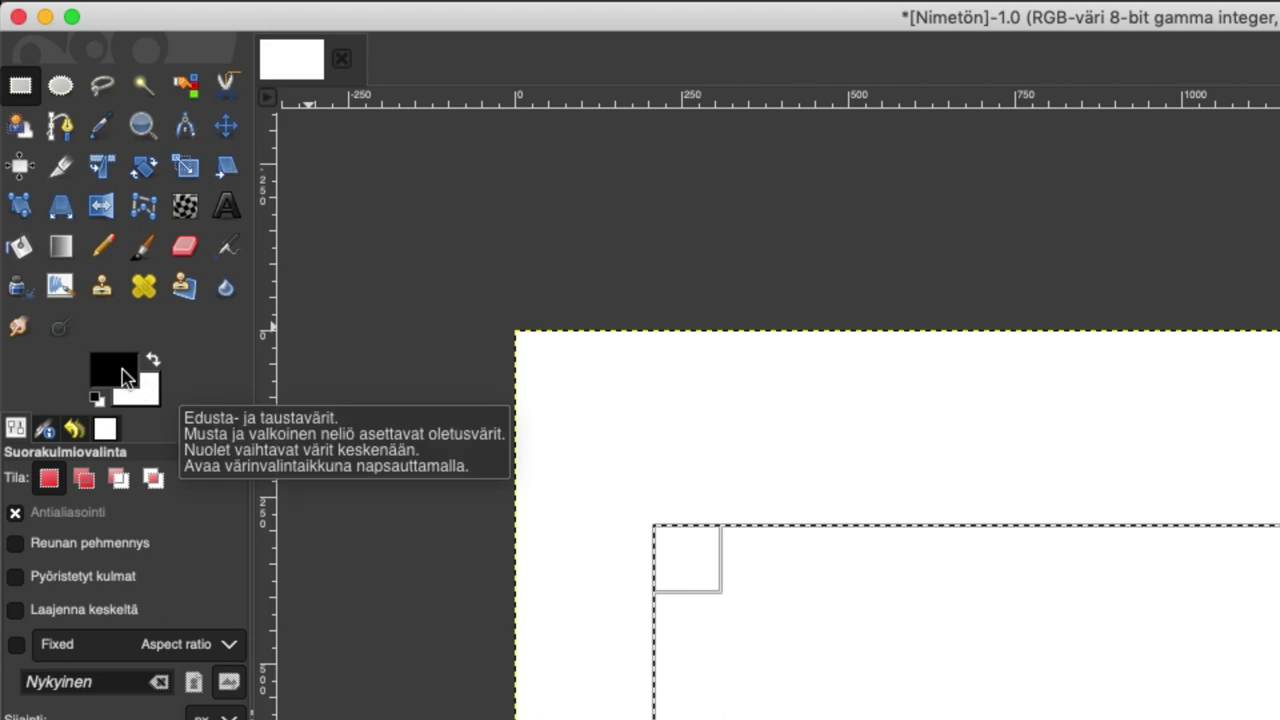
# Step: Change the foreground colour from black to dark grey-green 525954
pyautogui.click(117, 370)
pyautogui.moveTo(113, 231)
pyautogui.mouseDown()
pyautogui.moveTo(23, 241)
pyautogui.moveTo(80, 206)
pyautogui.moveTo(62, 209)
pyautogui.mouseUp()
pyautogui.moveTo(240, 149)
pyautogui.mouseDown()
pyautogui.moveTo(240, 120)
pyautogui.moveTo(240, 277)
pyautogui.moveTo(243, 166)
pyautogui.moveTo(240, 230)
pyautogui.mouseUp()
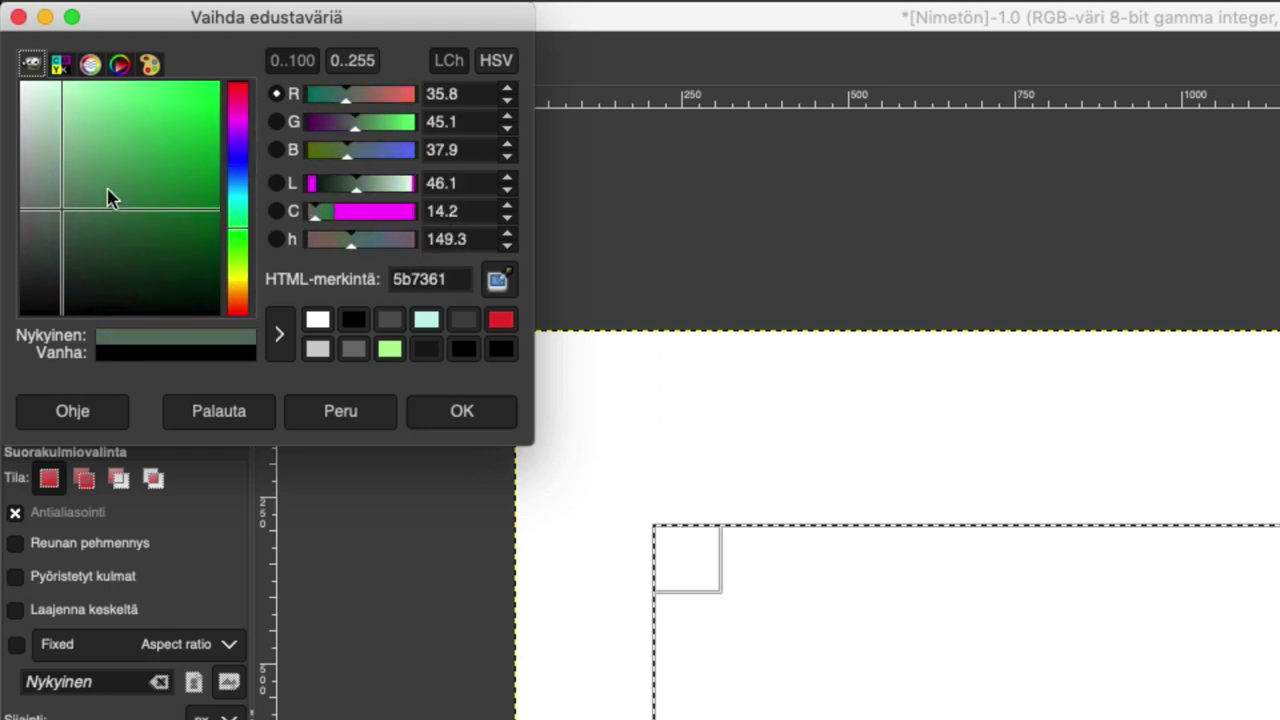
pyautogui.moveTo(109, 194)
pyautogui.mouseDown()
pyautogui.moveTo(60, 191)
pyautogui.moveTo(35, 240)
pyautogui.moveTo(23, 126)
pyautogui.moveTo(37, 171)
pyautogui.moveTo(40, 131)
pyautogui.moveTo(34, 169)
pyautogui.moveTo(3, 175)
pyautogui.moveTo(71, 194)
pyautogui.moveTo(9, 206)
pyautogui.moveTo(11, 253)
pyautogui.mouseUp()
pyautogui.click(430, 416)
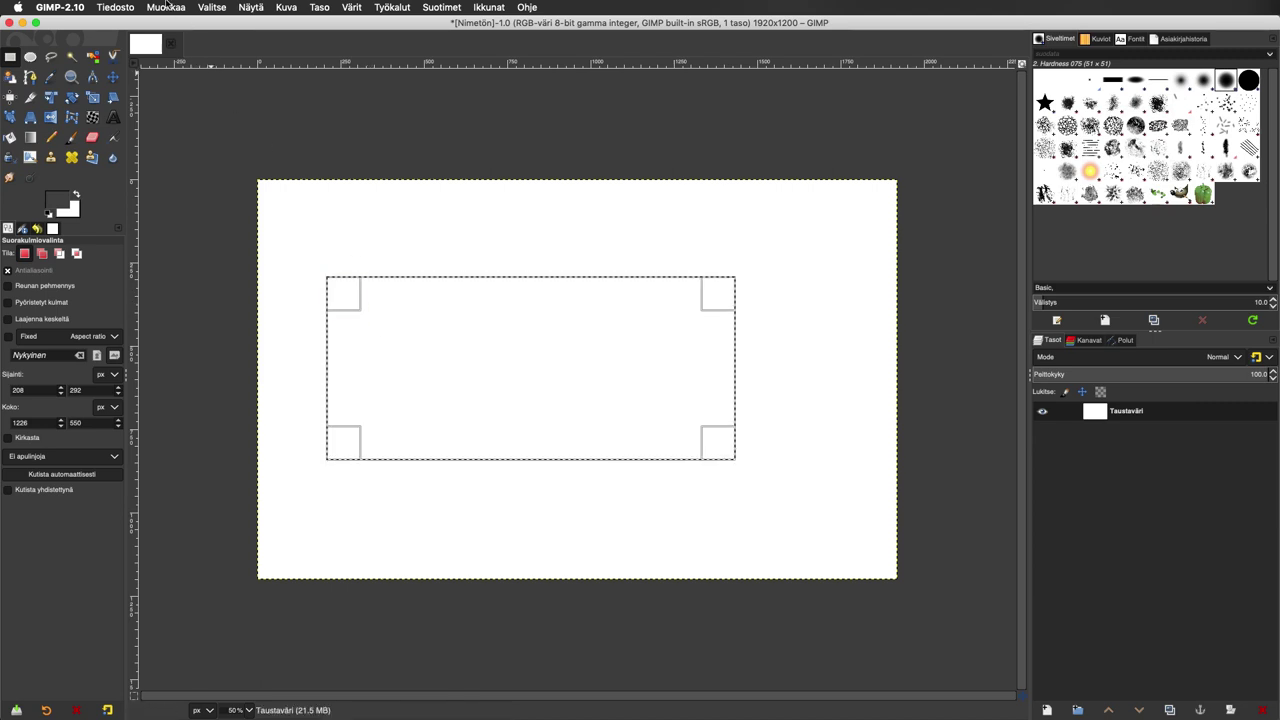
# Step: Stroke the rectangular selection with a 5.0 px dark line via Edit > Stroke Selection
pyautogui.click(163, 7)
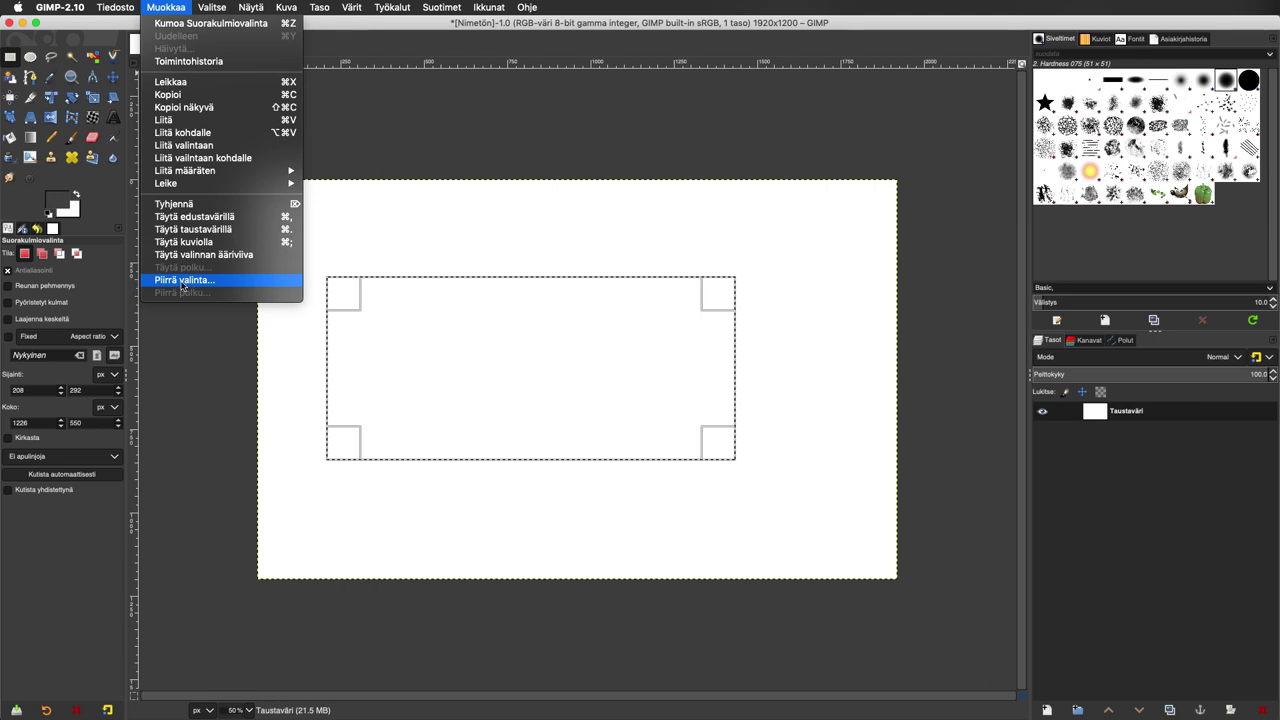
pyautogui.click(182, 280)
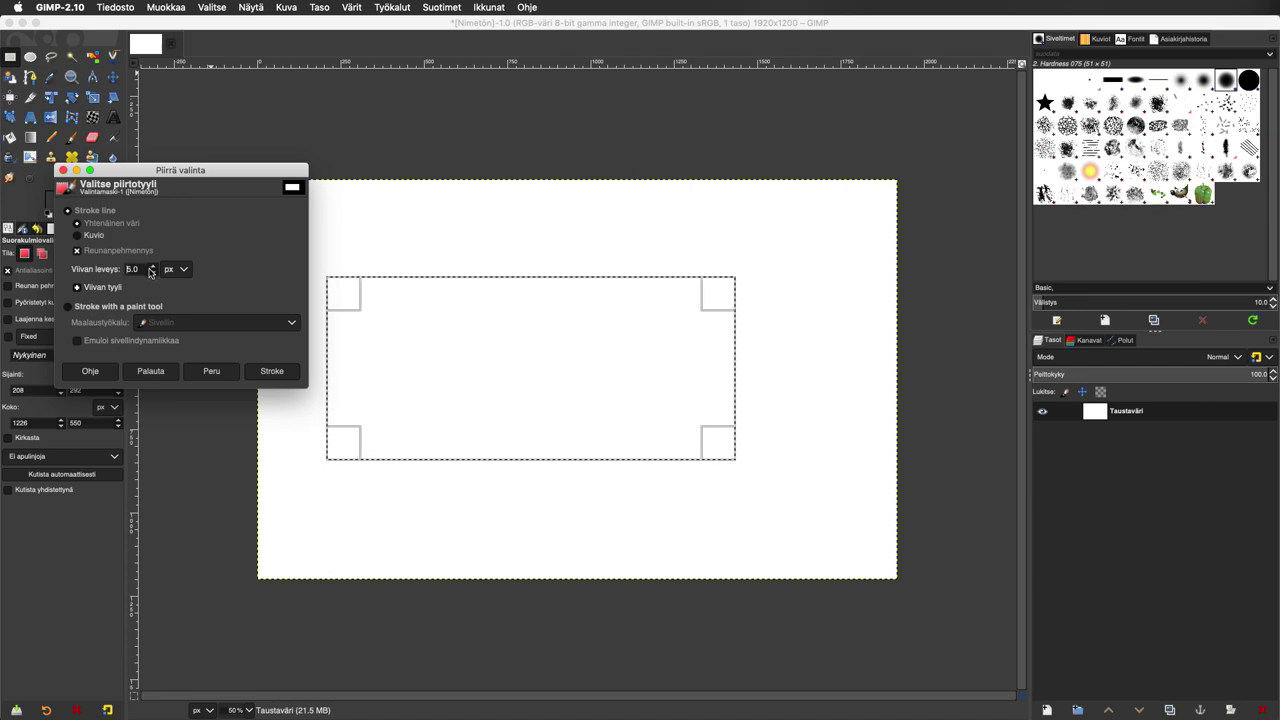
pyautogui.click(272, 371)
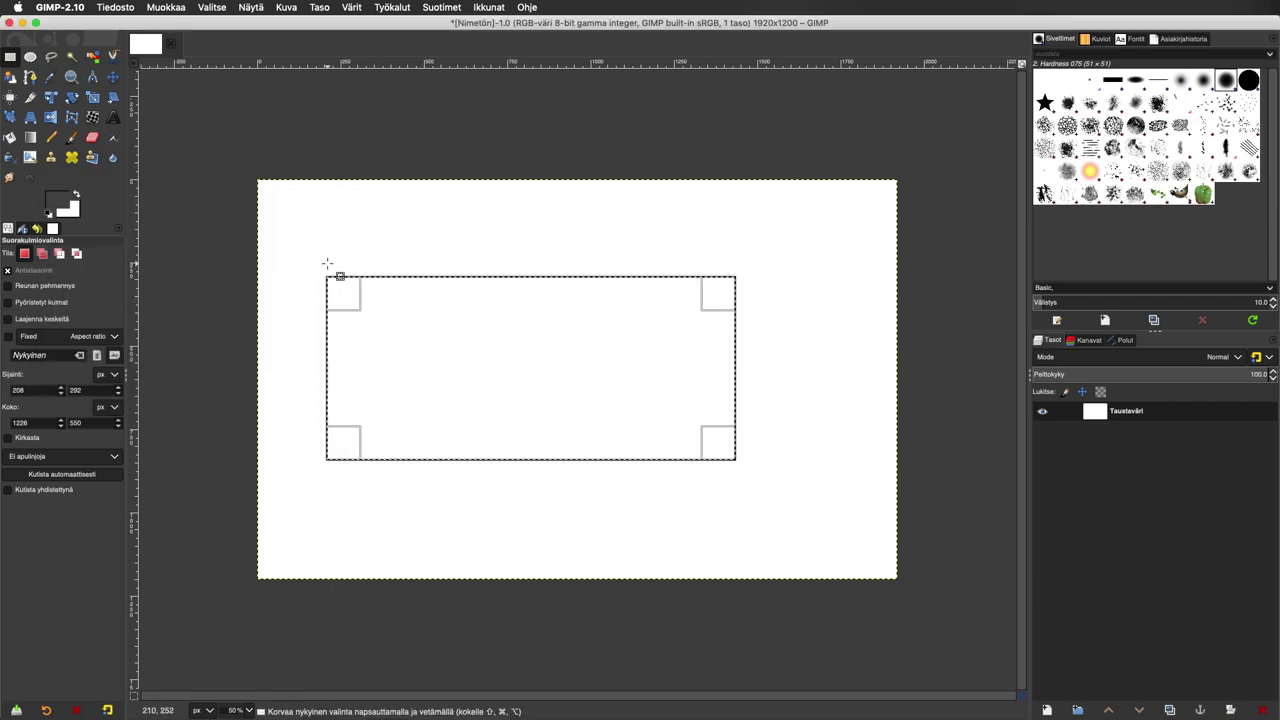
# Step: Remove the selection with Select > None, leaving the outlined rectangle
pyautogui.click(211, 8)
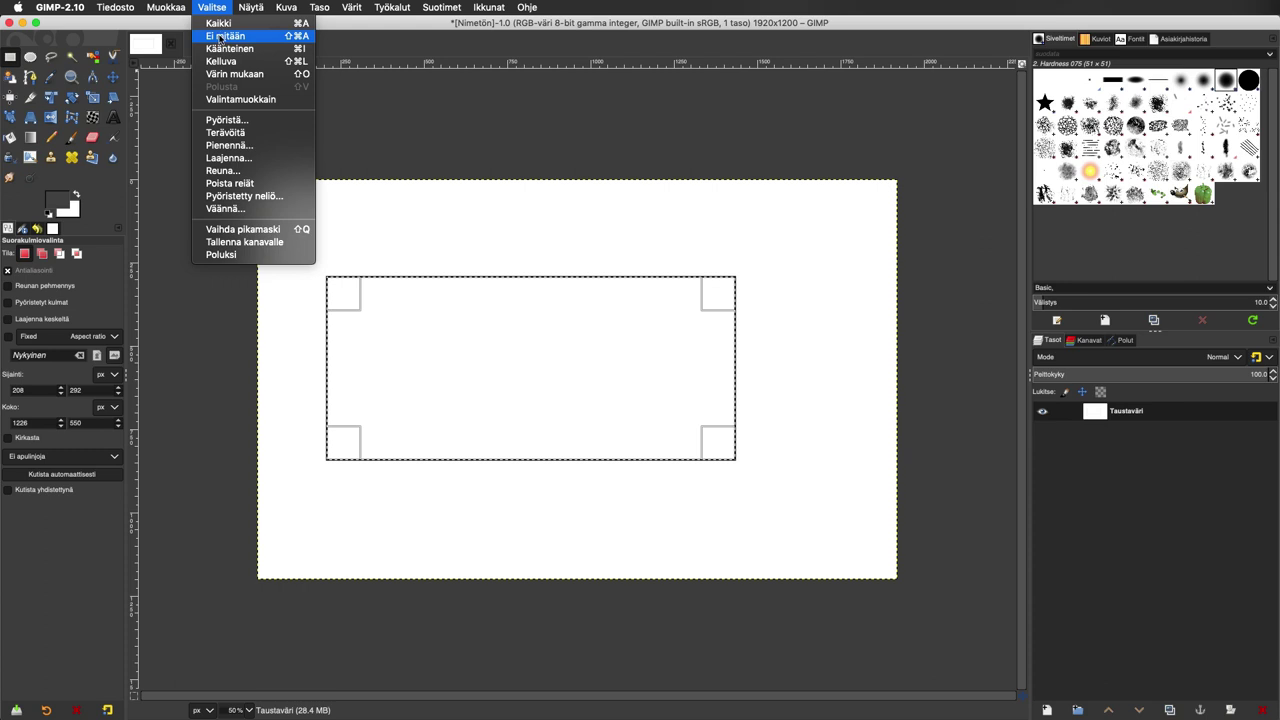
pyautogui.click(221, 36)
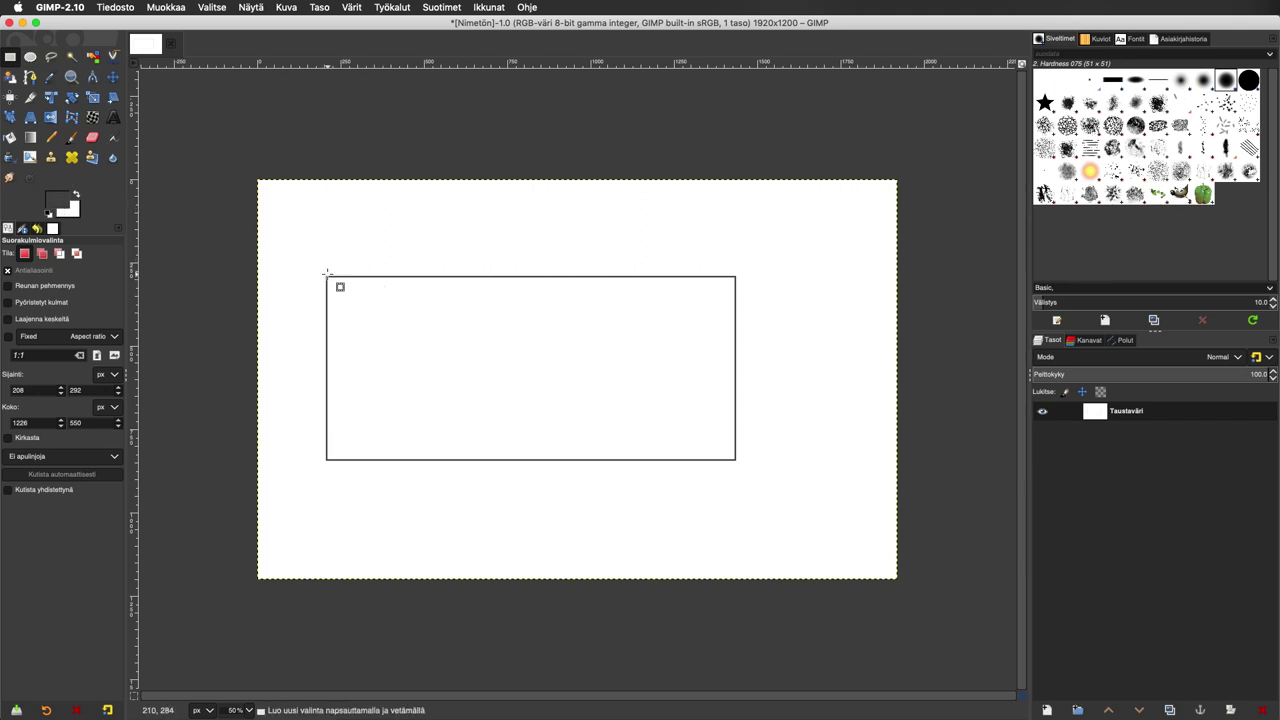
# Step: Set the foreground colour to light lavender cdd2ff
pyautogui.click(55, 201)
pyautogui.moveTo(100, 237)
pyautogui.mouseDown()
pyautogui.moveTo(63, 223)
pyautogui.moveTo(14, 163)
pyautogui.moveTo(21, 141)
pyautogui.moveTo(57, 128)
pyautogui.mouseUp()
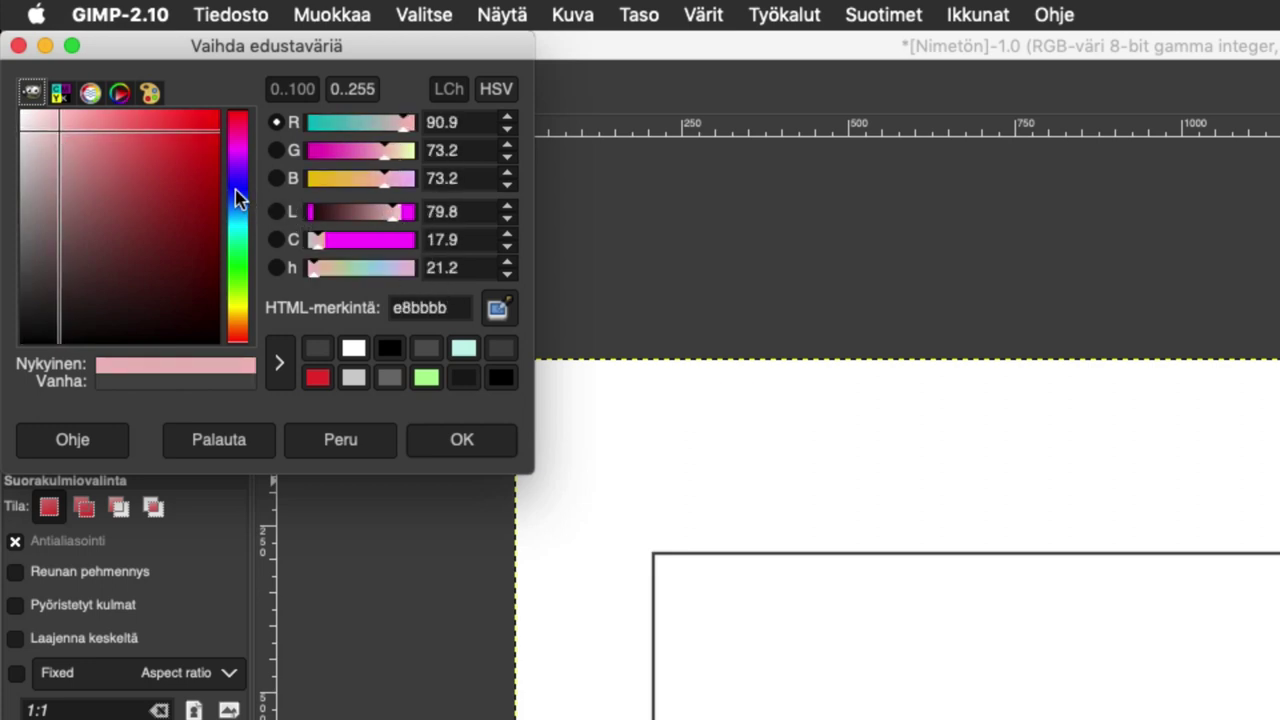
pyautogui.click(240, 191)
pyautogui.click(75, 132)
pyautogui.moveTo(55, 122)
pyautogui.mouseDown()
pyautogui.moveTo(43, 110)
pyautogui.moveTo(59, 110)
pyautogui.mouseUp()
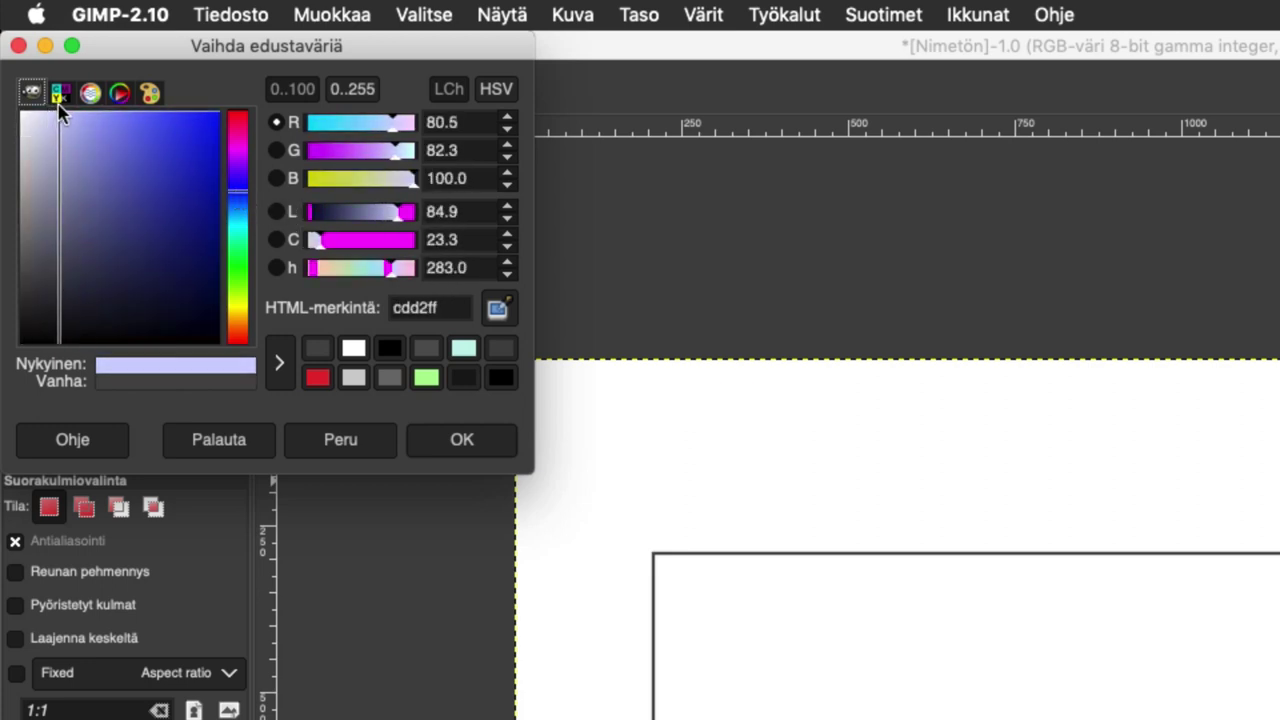
pyautogui.click(463, 442)
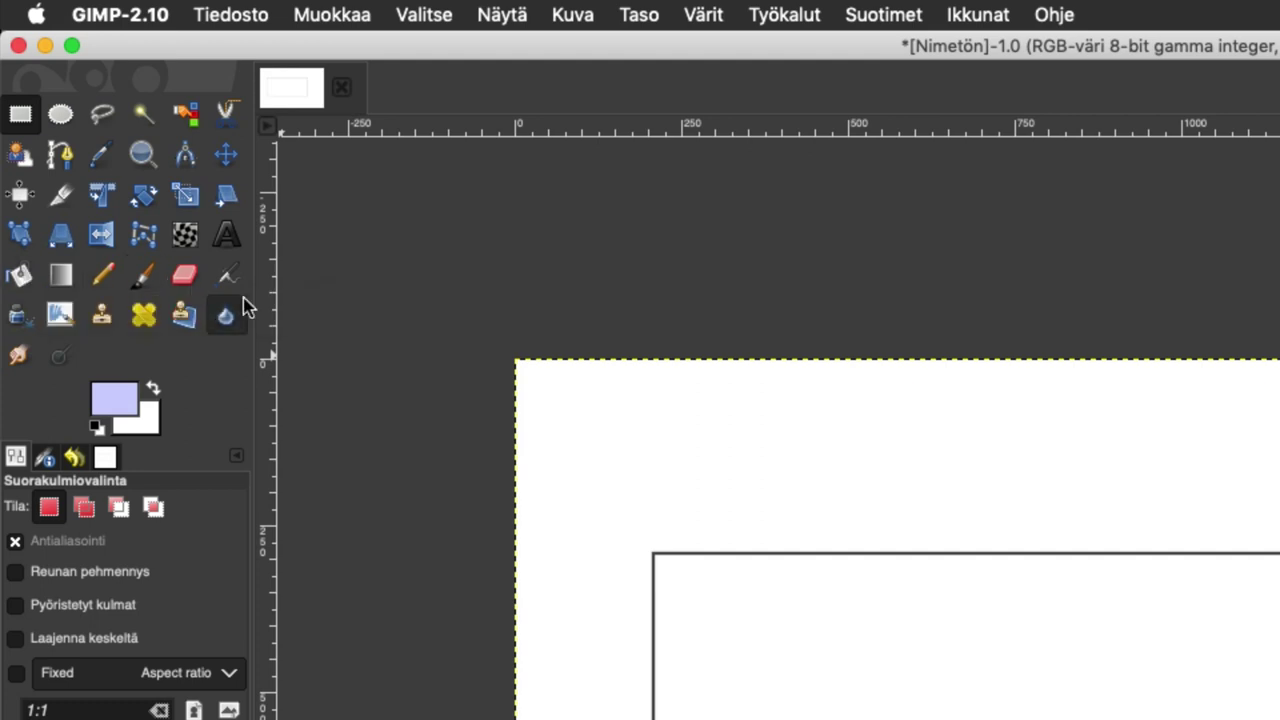
# Step: Bucket-fill the outlined rectangle's interior with the lavender colour
pyautogui.press('shift')
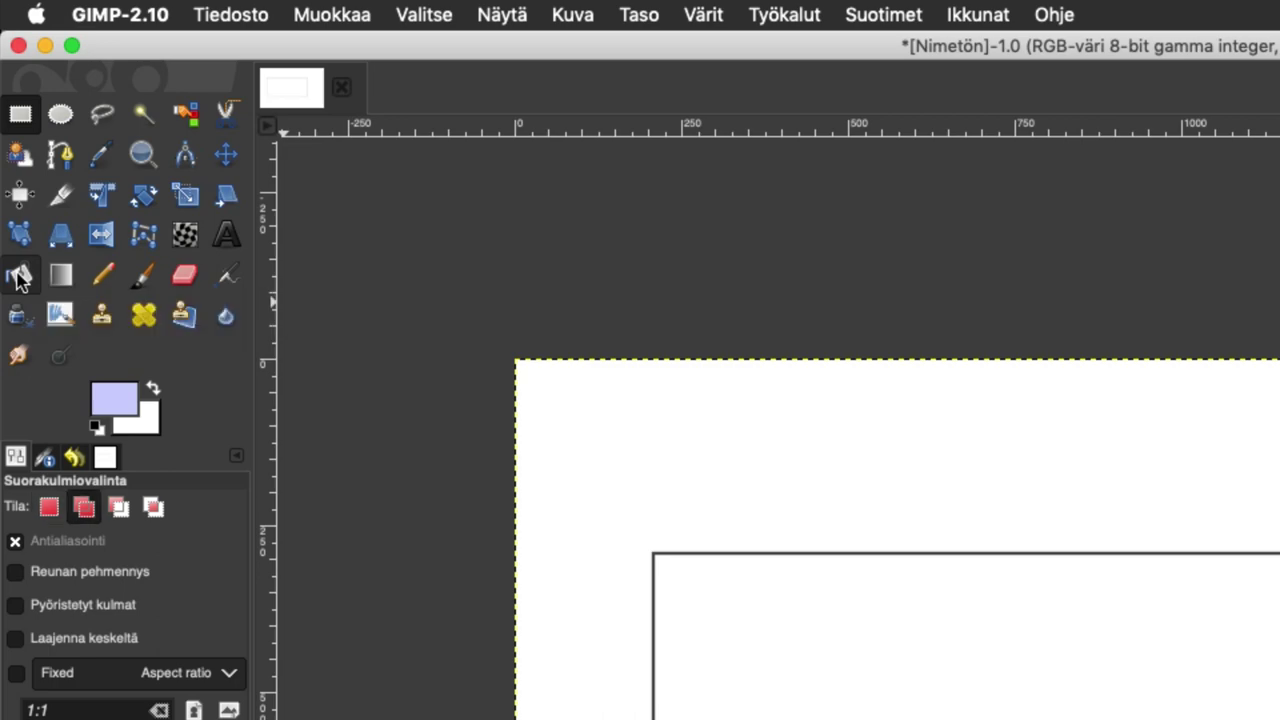
pyautogui.click(20, 276)
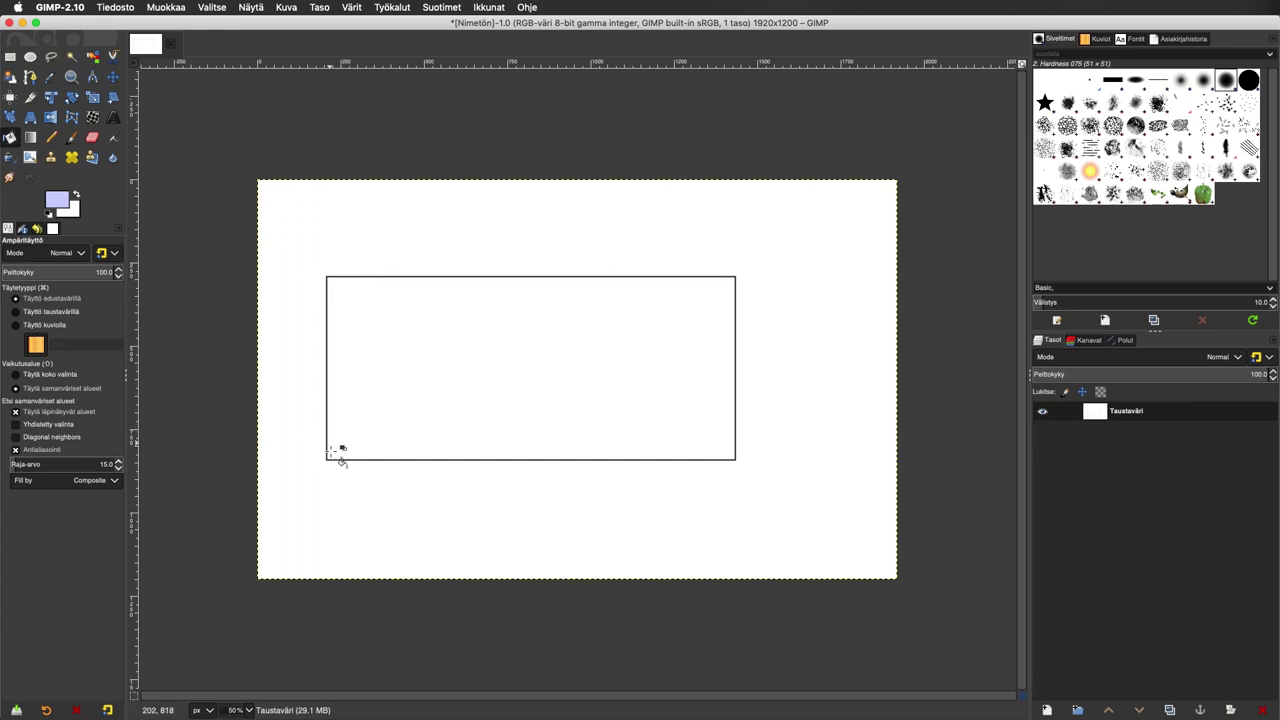
pyautogui.click(384, 338)
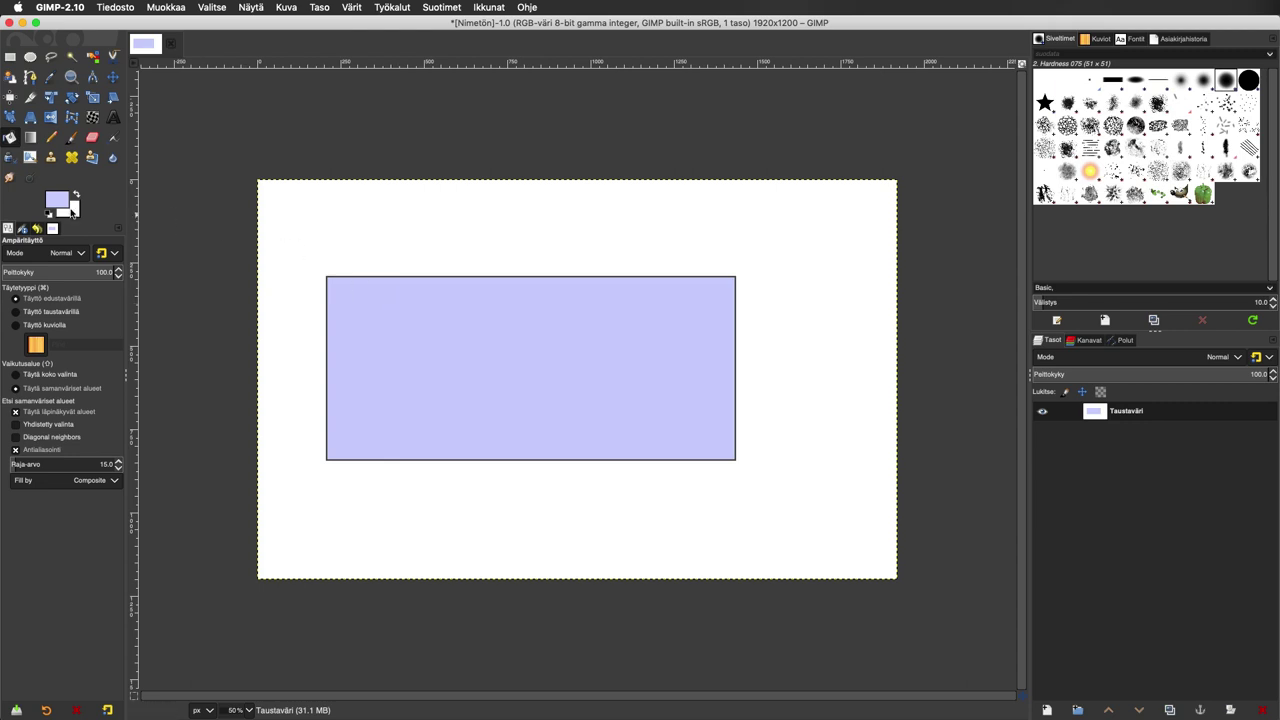
# Step: Set the foreground to dark grey 393939 and start a text box inside the rectangle
pyautogui.click(56, 200)
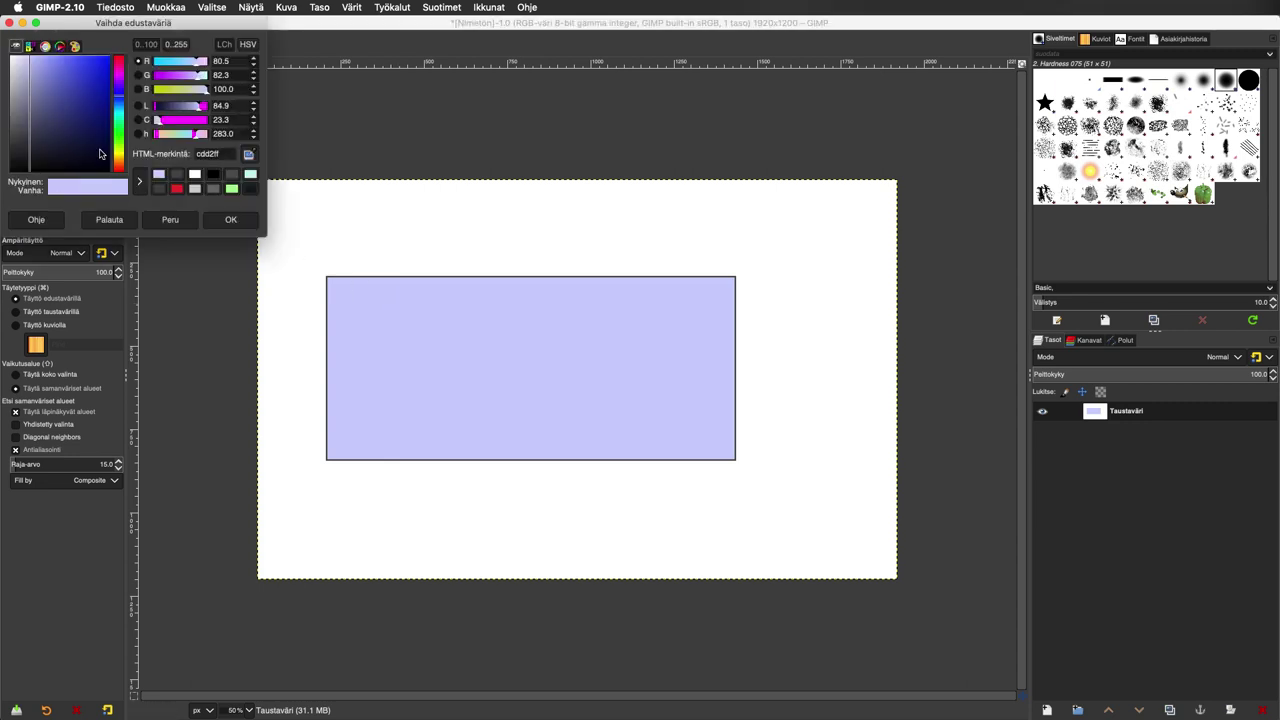
pyautogui.moveTo(45, 128); pyautogui.dragTo(12, 145)
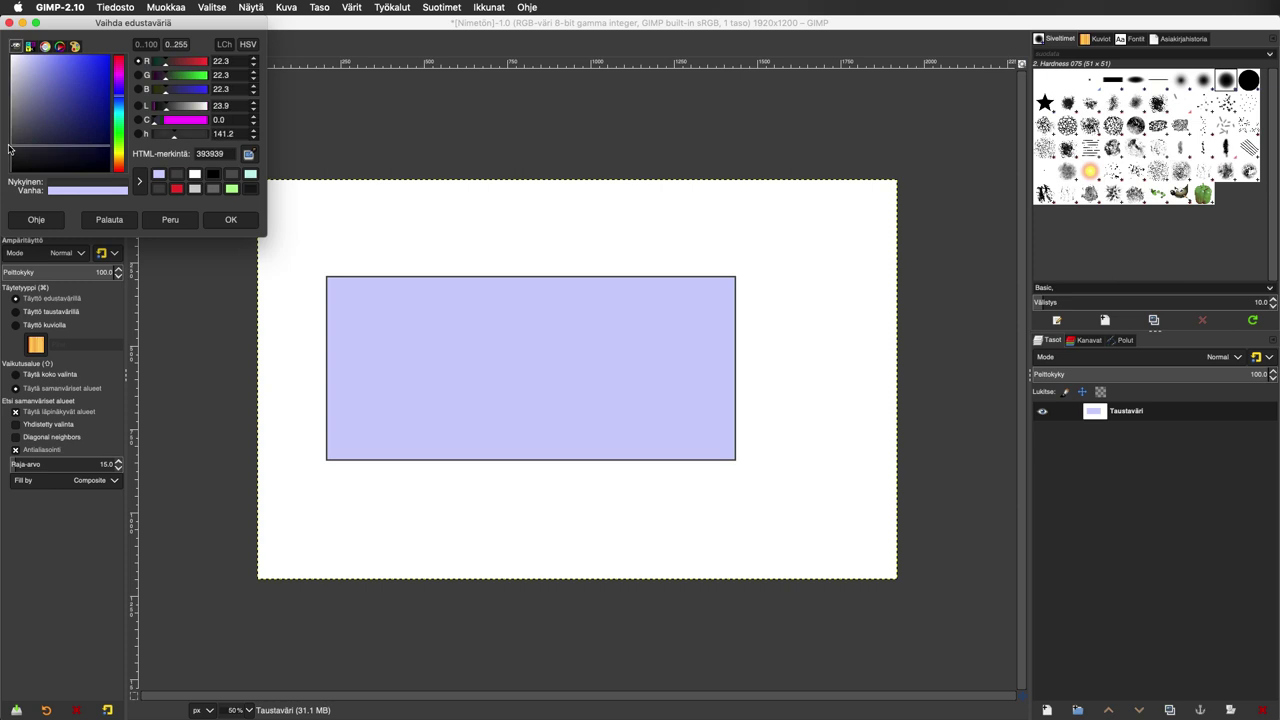
pyautogui.click(230, 219)
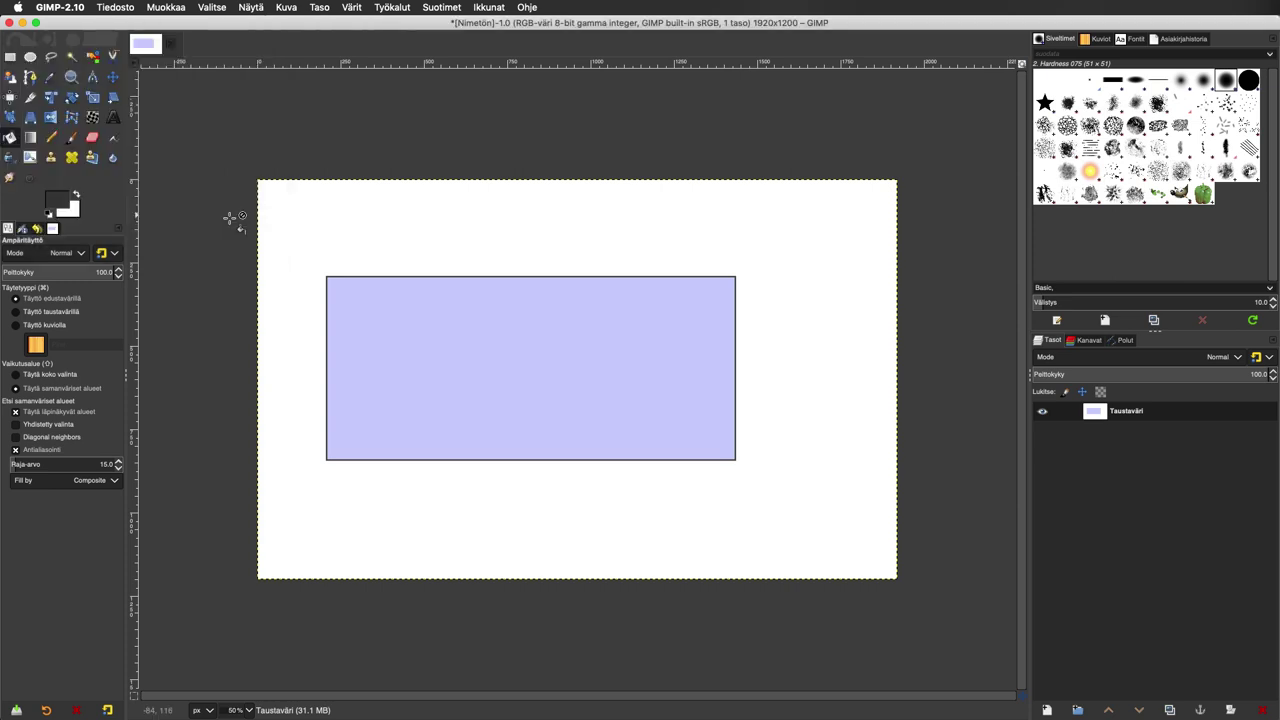
pyautogui.click(113, 118)
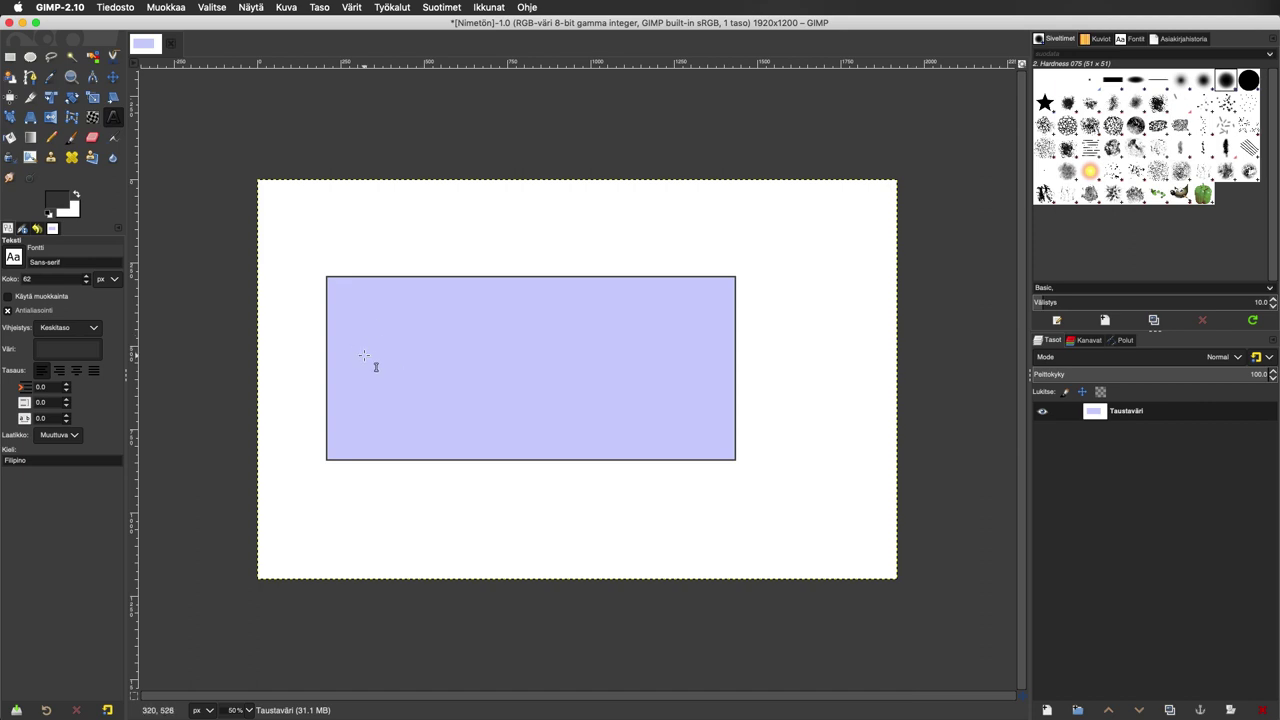
pyautogui.click(364, 355)
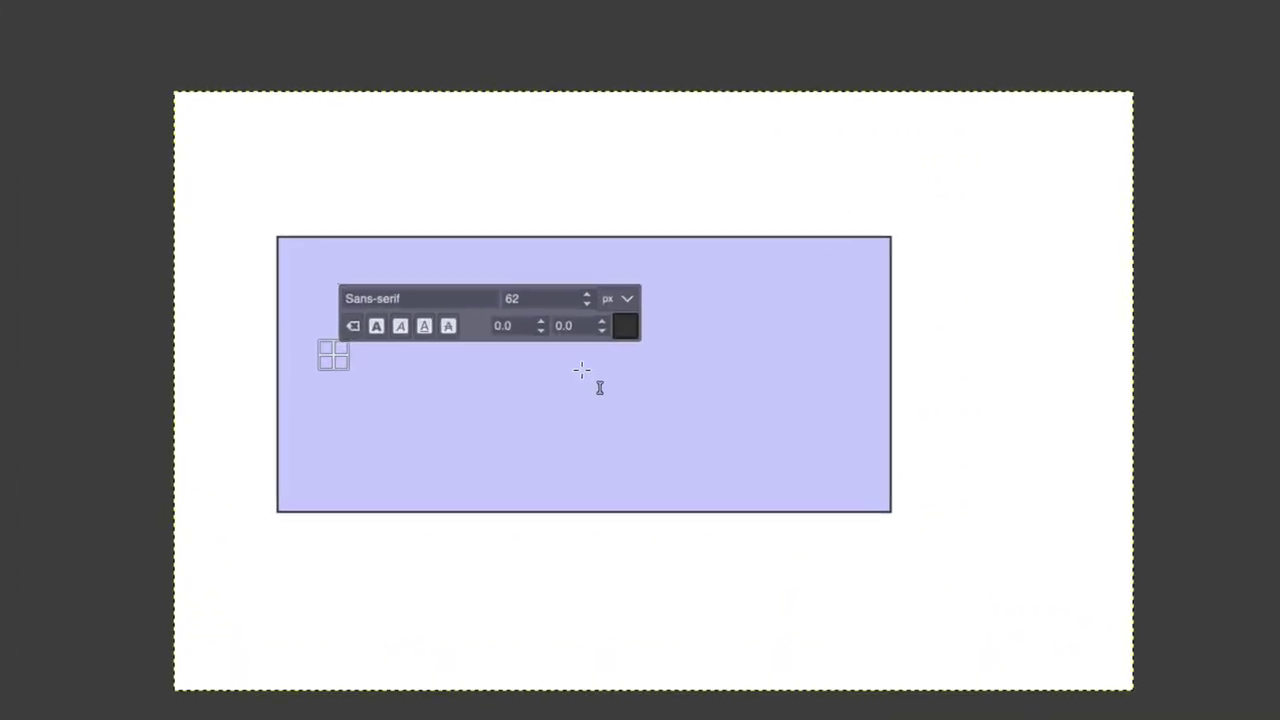
# Step: Type 'Tekstiruutu', select the word, and pick red in its text colour dialog
pyautogui.write('Tekstiru')
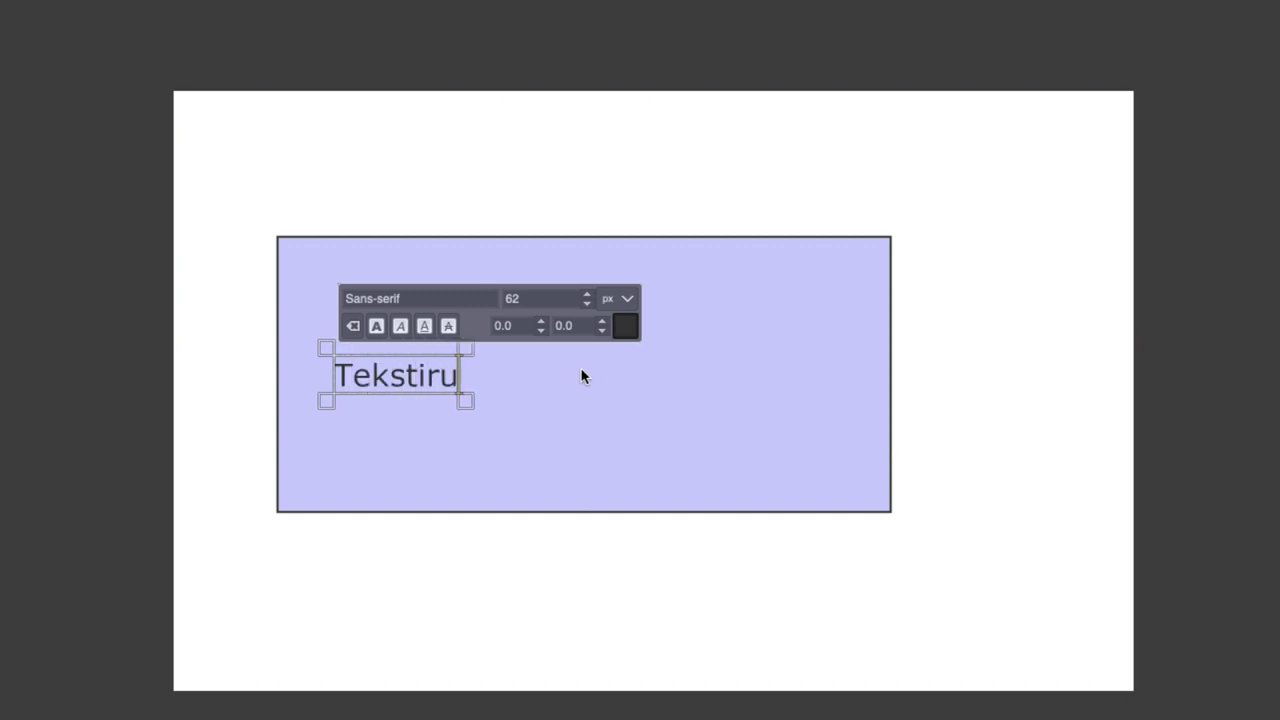
pyautogui.write('utu')
pyautogui.doubleClick(374, 374)
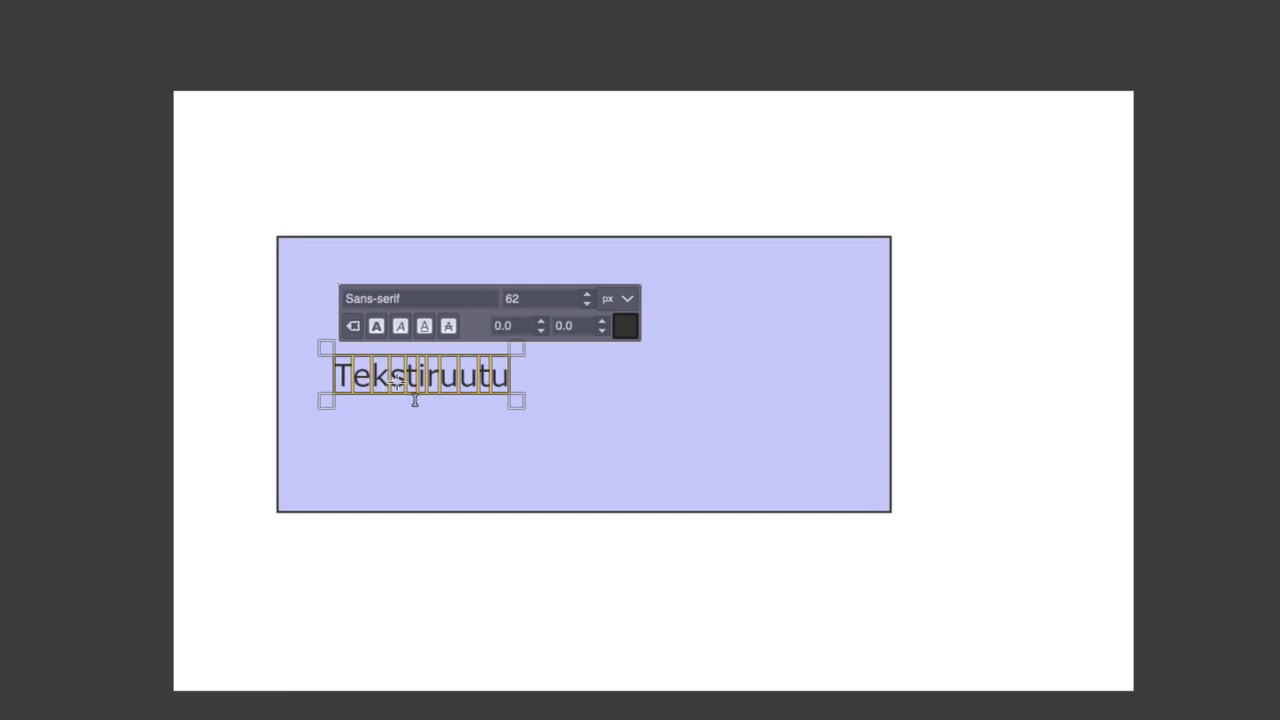
pyautogui.click(626, 326)
pyautogui.moveTo(531, 294); pyautogui.dragTo(564, 244)
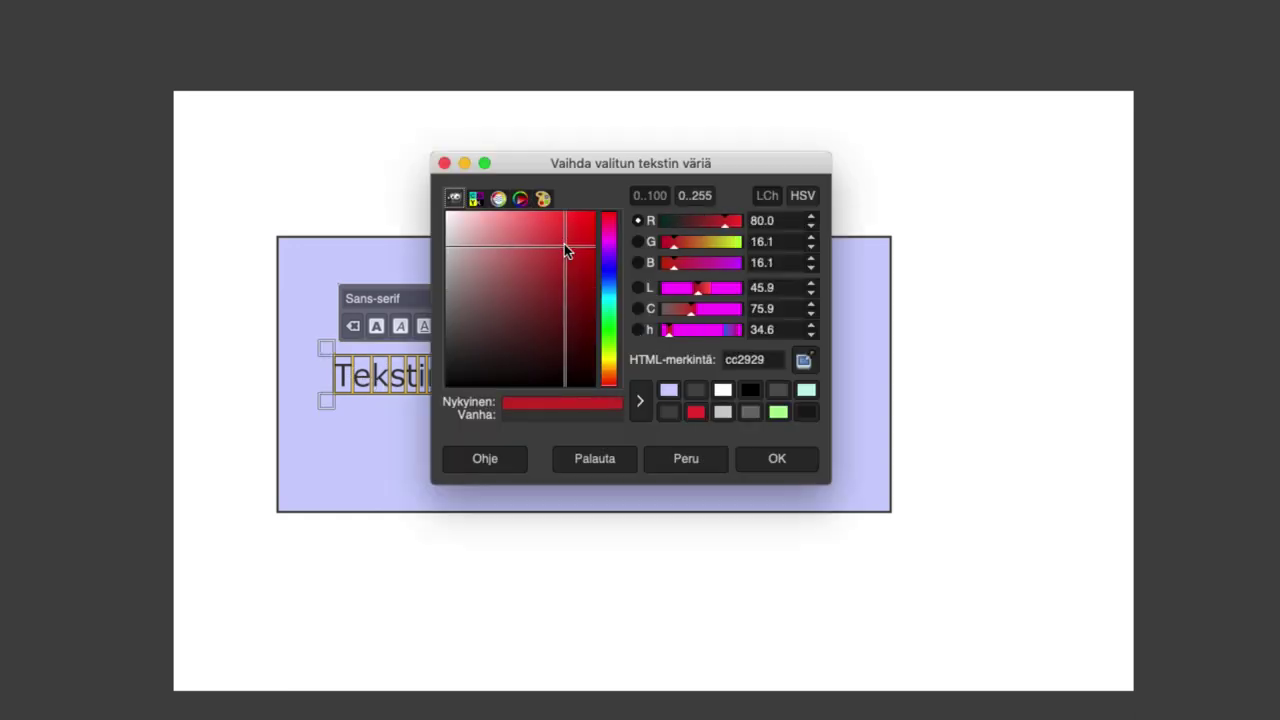
# Step: Apply red cd2929 to the text and enlarge its font size to 88 px
pyautogui.click(777, 460)
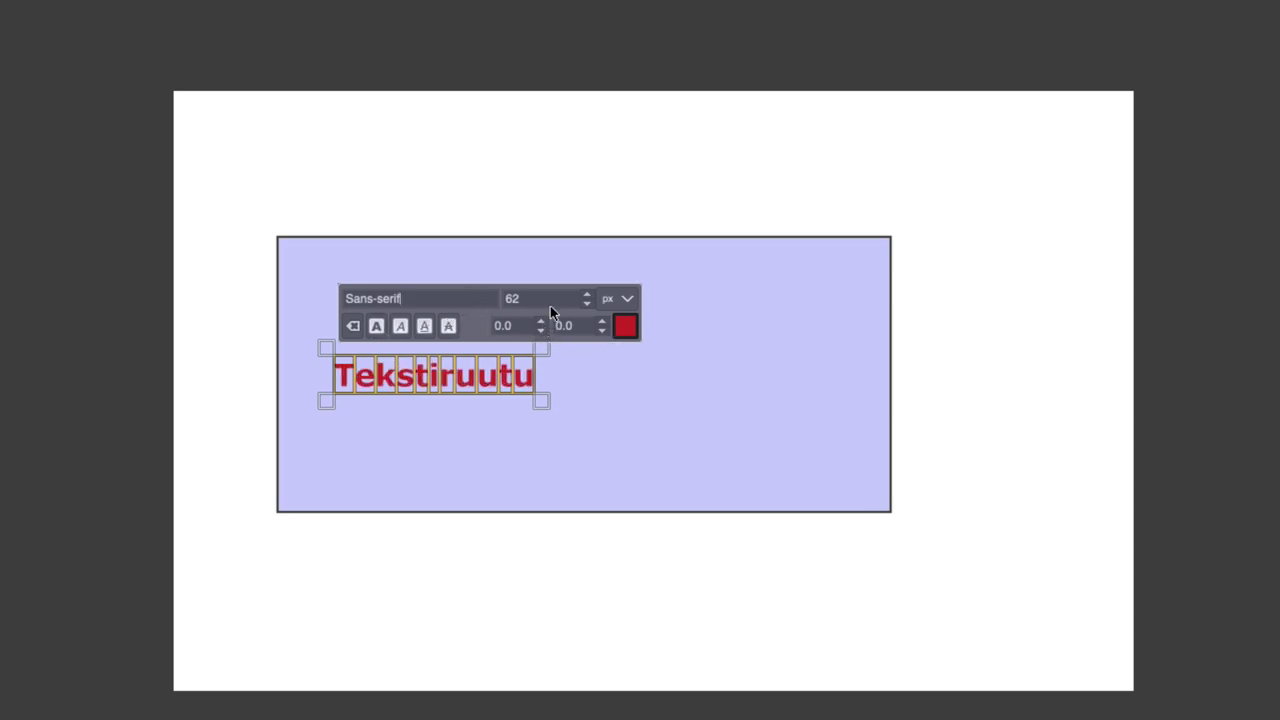
pyautogui.click(587, 293)
pyautogui.click(587, 293)
pyautogui.click(587, 293)
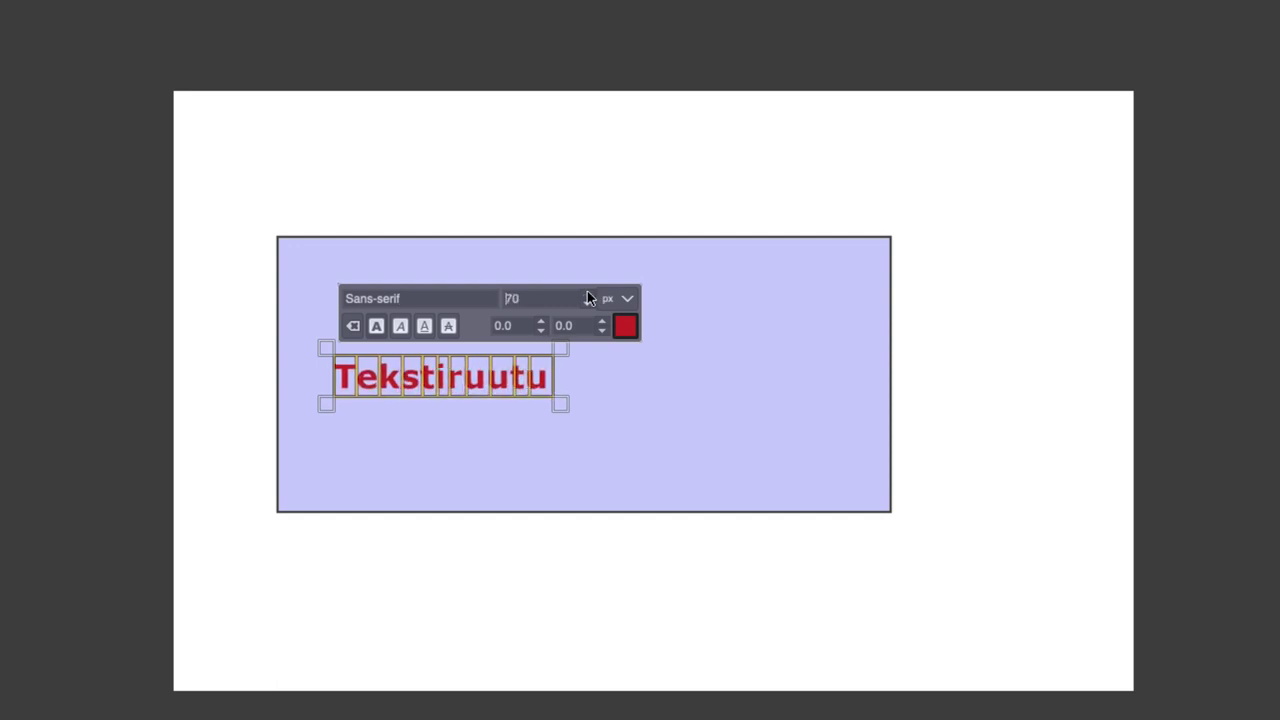
pyautogui.click(587, 293)
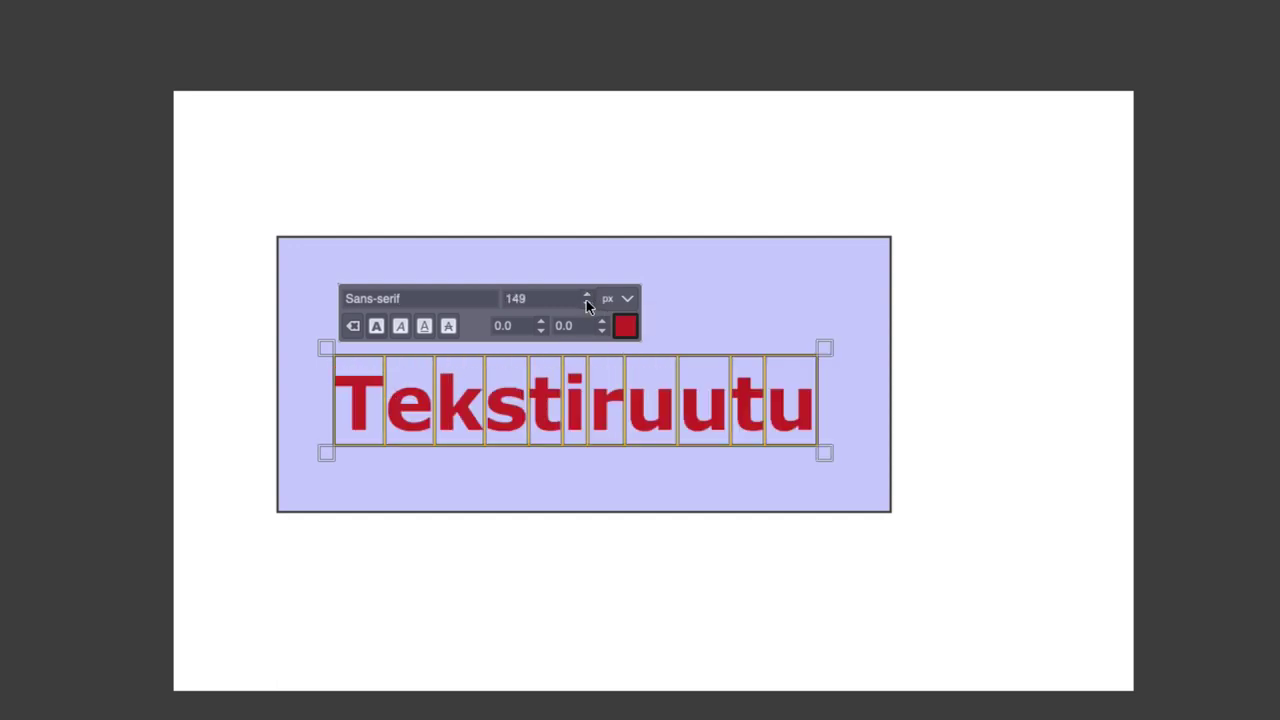
pyautogui.click(587, 305)
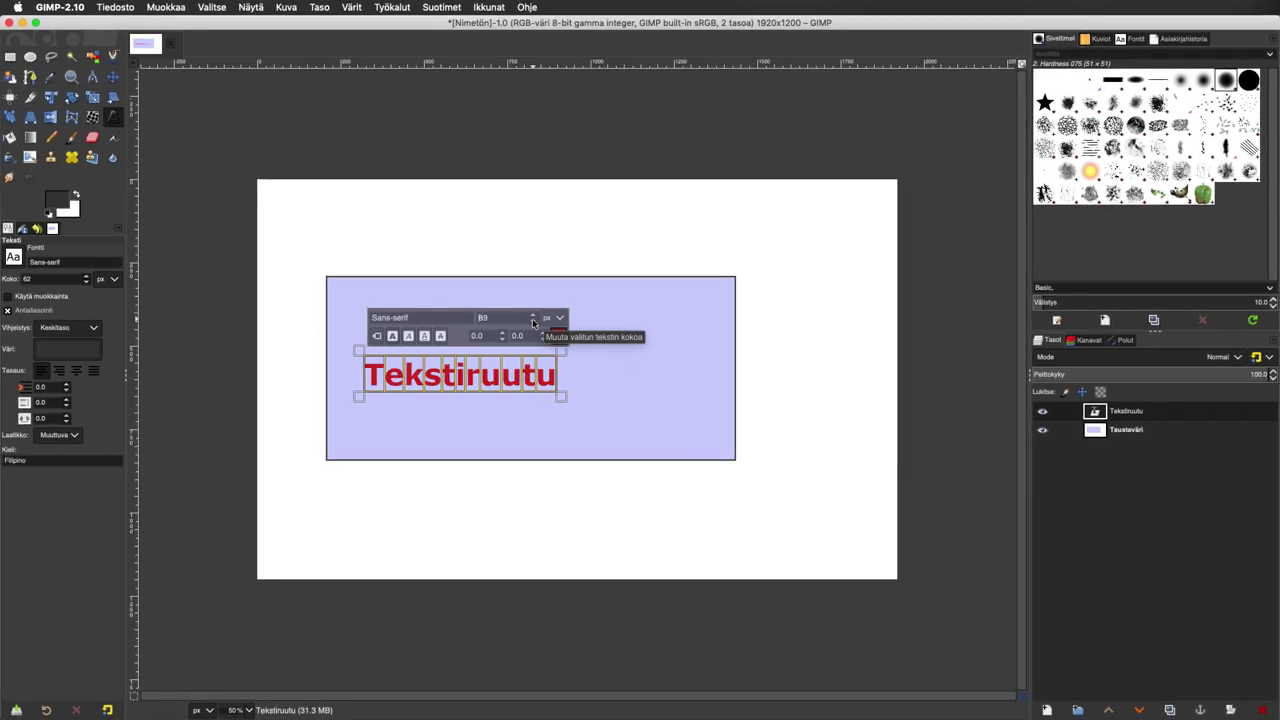
pyautogui.click(532, 318)
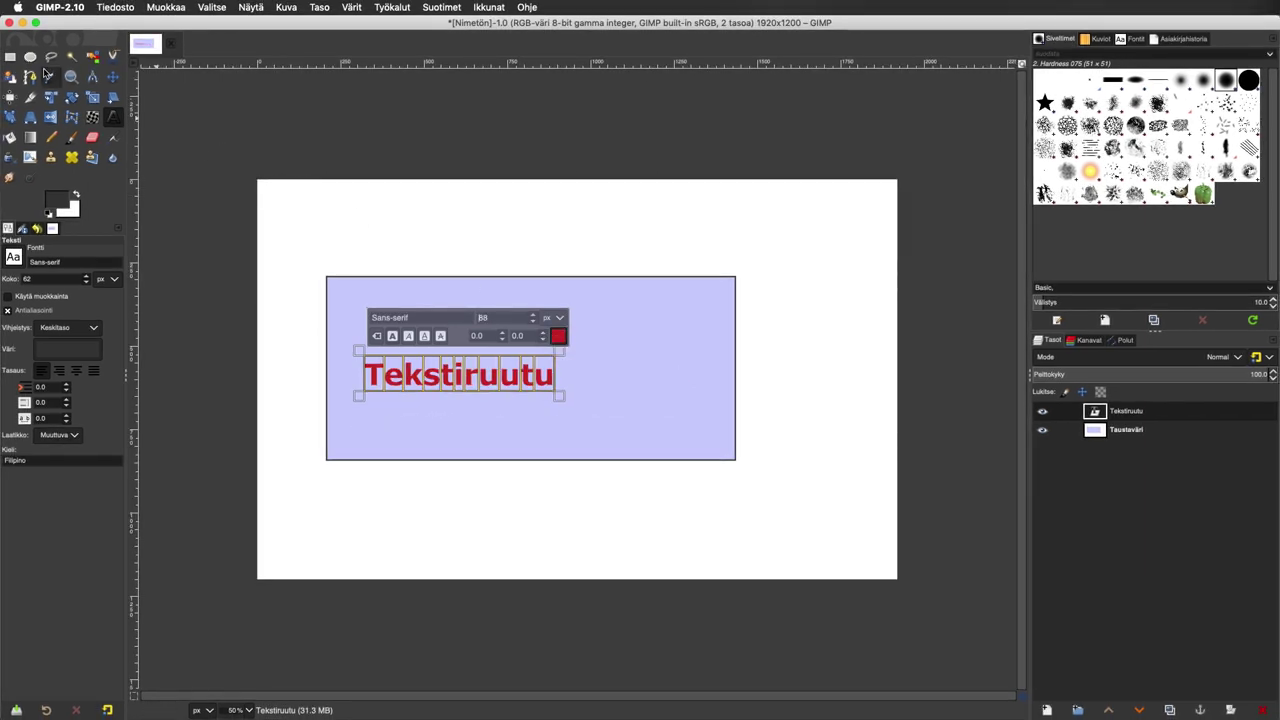